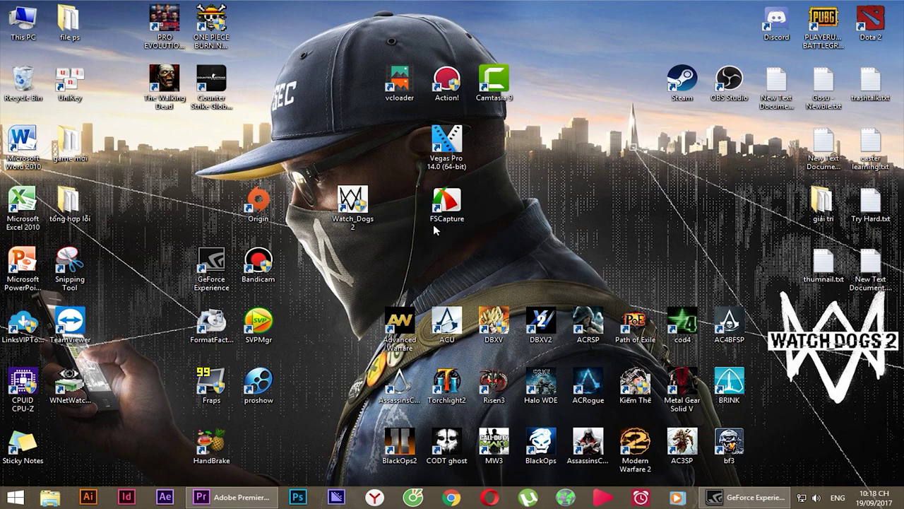
pyautogui.moveTo(374, 213)
pyautogui.mouseDown()
pyautogui.moveTo(327, 213)
pyautogui.moveTo(372, 218)
pyautogui.mouseUp()
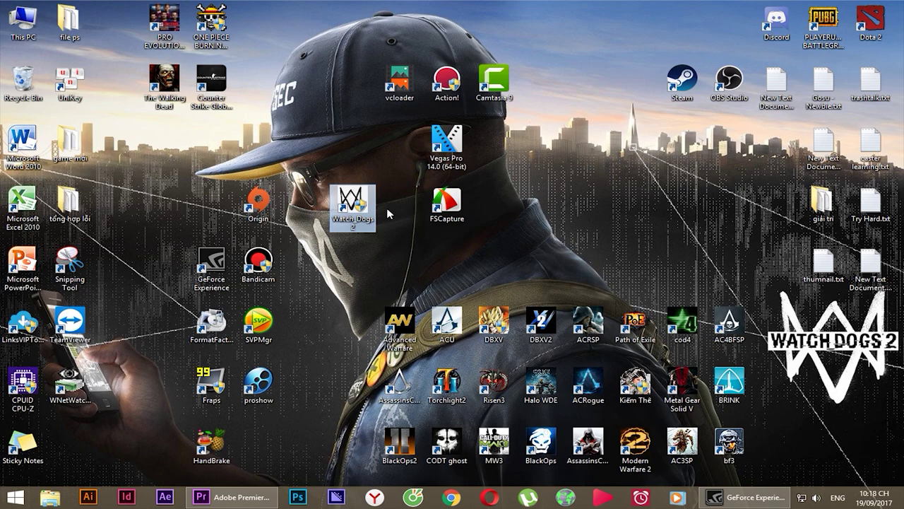
pyautogui.moveTo(357, 208); pyautogui.dragTo(310, 215)
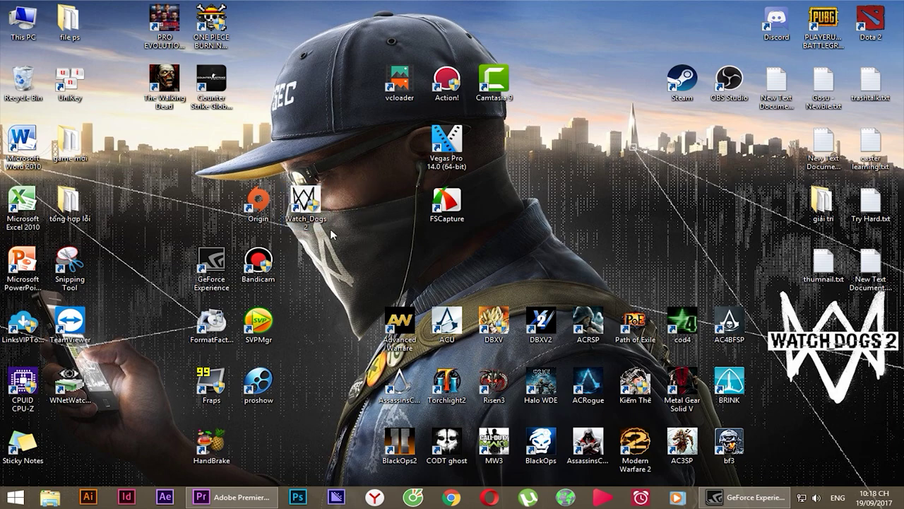
pyautogui.click(305, 205)
pyautogui.hotkey('ctrl', 'z')
pyautogui.rightClick(550, 170)
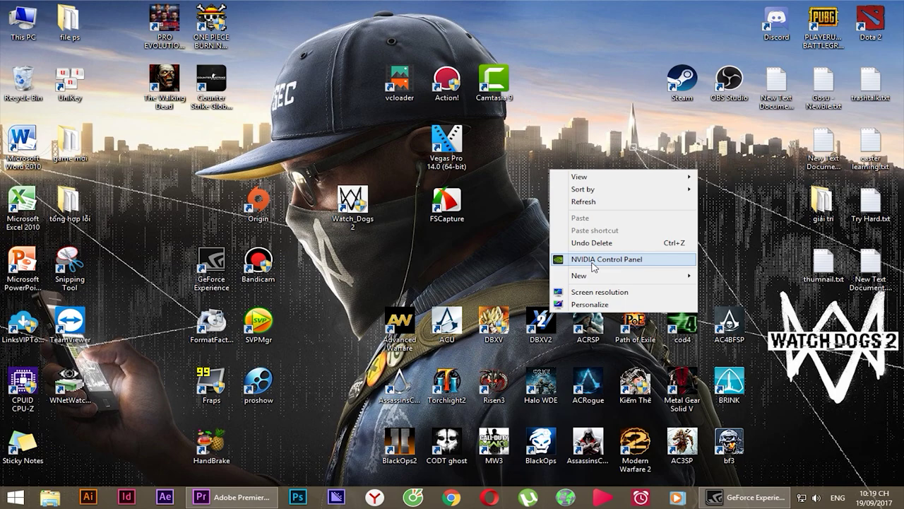
pyautogui.click(598, 201)
pyautogui.rightClick(525, 130)
pyautogui.click(548, 162)
pyautogui.rightClick(521, 127)
pyautogui.click(549, 157)
pyautogui.rightClick(521, 111)
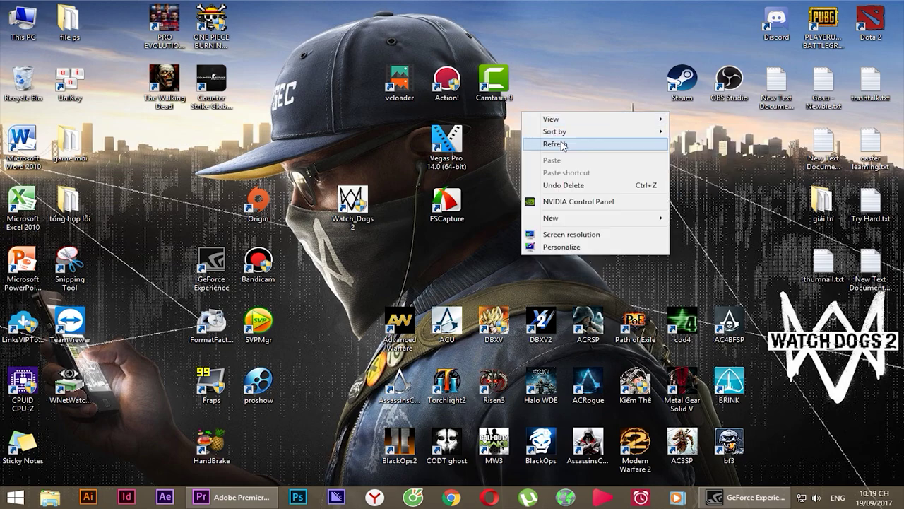
pyautogui.click(562, 145)
pyautogui.rightClick(534, 103)
pyautogui.click(559, 135)
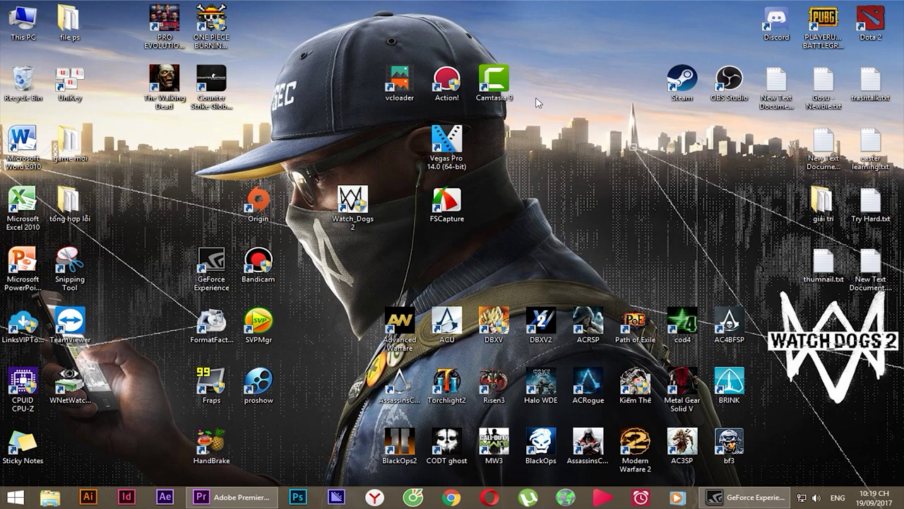
pyautogui.rightClick(509, 31)
pyautogui.click(531, 62)
pyautogui.rightClick(507, 12)
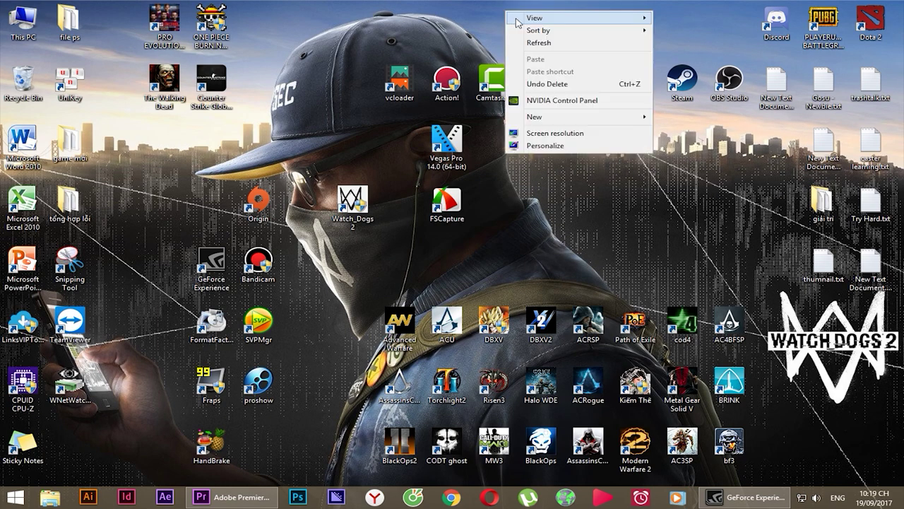
pyautogui.click(540, 42)
pyautogui.rightClick(516, 10)
pyautogui.click(547, 41)
pyautogui.rightClick(510, 7)
pyautogui.moveTo(524, 21)
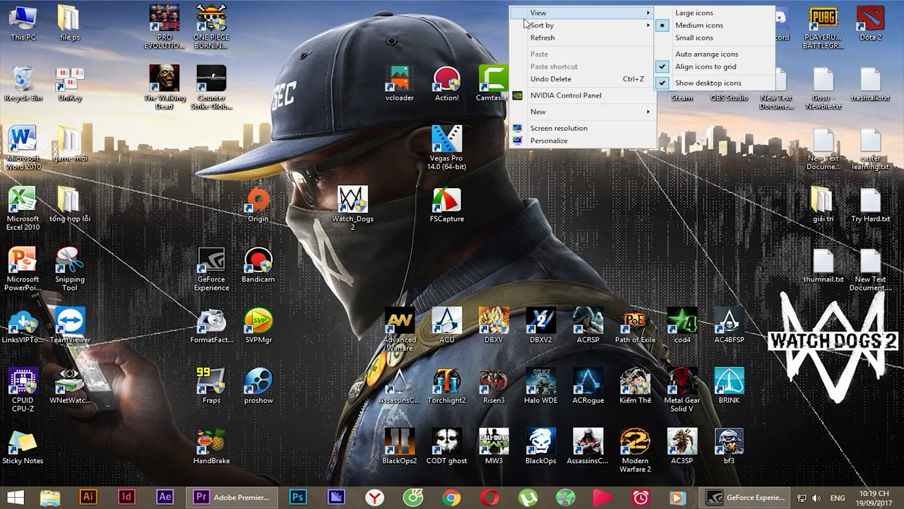
pyautogui.click(535, 38)
pyautogui.rightClick(504, 6)
pyautogui.click(535, 40)
pyautogui.rightClick(518, 9)
pyautogui.click(537, 37)
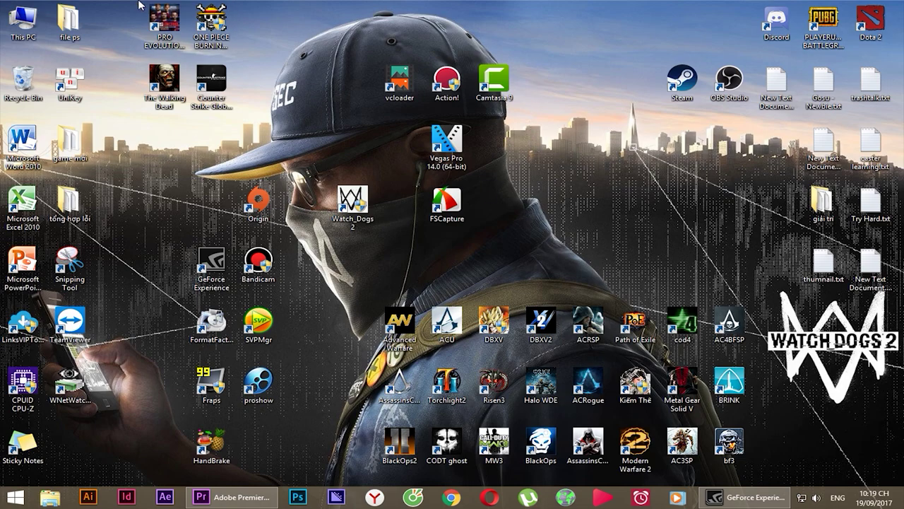
# Run CCleaner from the Recycle Bin and refresh the desktop
pyautogui.rightClick(26, 79)
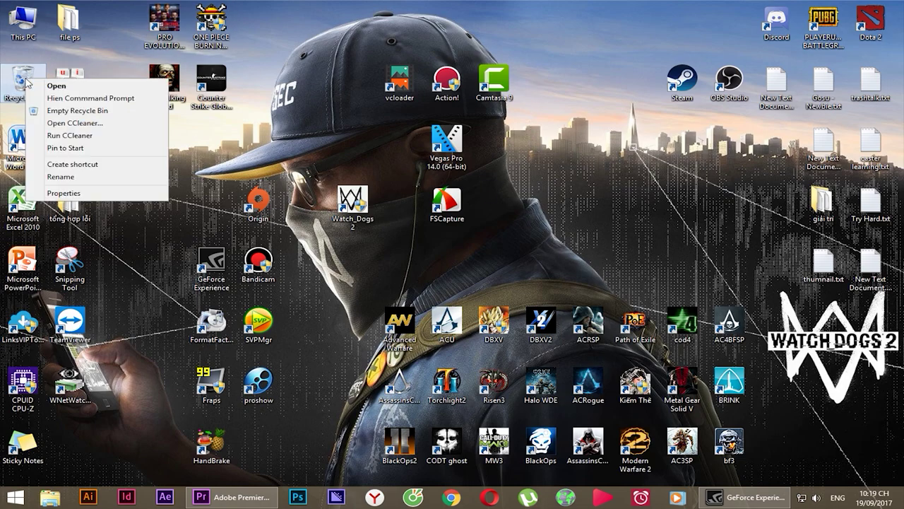
pyautogui.click(90, 136)
pyautogui.rightClick(537, 132)
pyautogui.click(547, 161)
pyautogui.rightClick(544, 133)
pyautogui.click(582, 165)
pyautogui.rightClick(541, 124)
pyautogui.click(586, 156)
pyautogui.rightClick(553, 132)
pyautogui.click(587, 164)
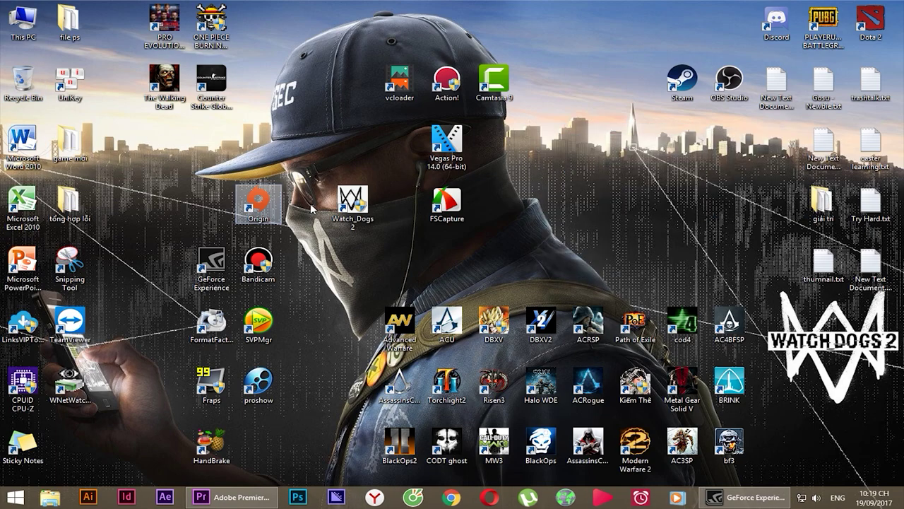
pyautogui.moveTo(370, 212); pyautogui.dragTo(364, 272)
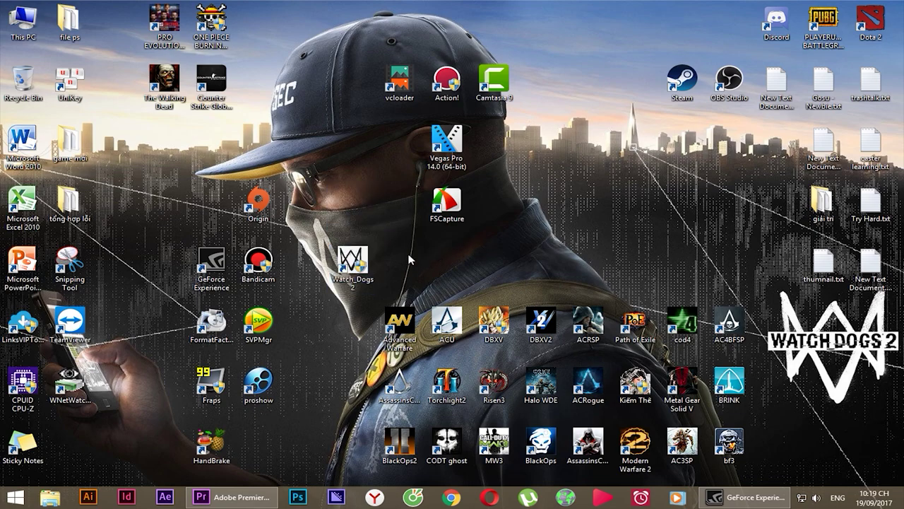
pyautogui.rightClick(547, 156)
pyautogui.click(573, 189)
pyautogui.rightClick(363, 255)
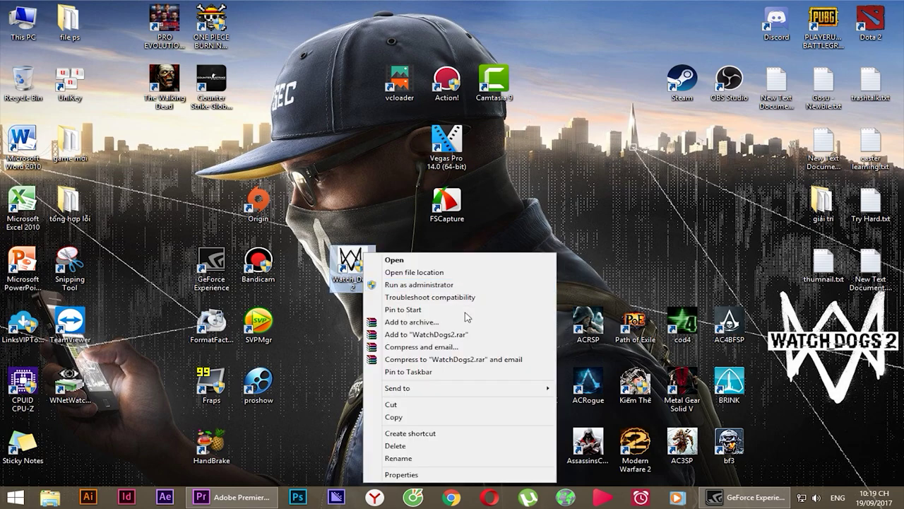
pyautogui.click(355, 225)
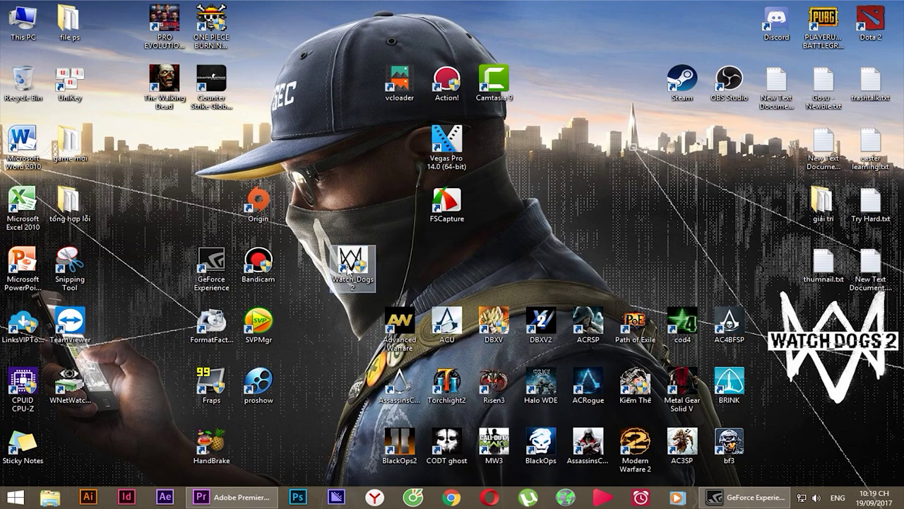
pyautogui.moveTo(351, 265); pyautogui.dragTo(353, 206)
pyautogui.click(399, 247)
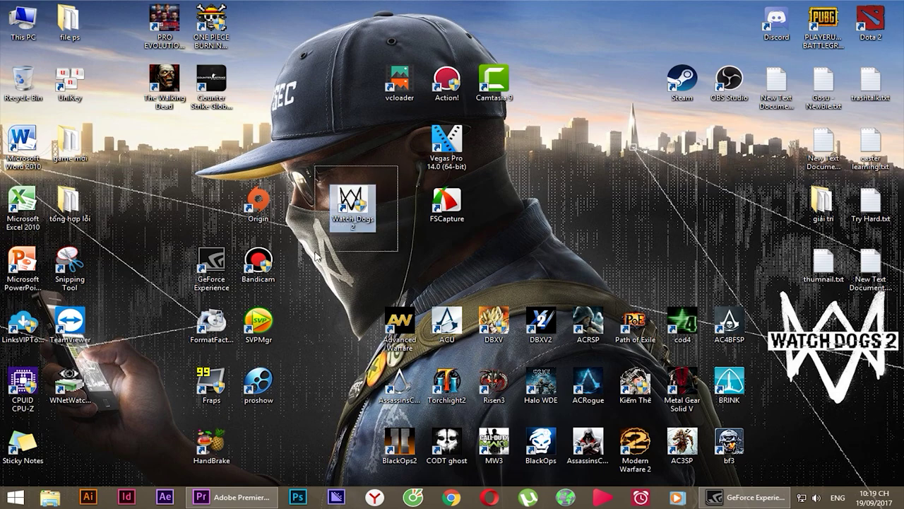
# Open the properties of the Watch_Dogs 2 desktop shortcut and remove the -eac_launcher argument from its target
pyautogui.rightClick(344, 201)
pyautogui.click(321, 273)
pyautogui.rightClick(344, 201)
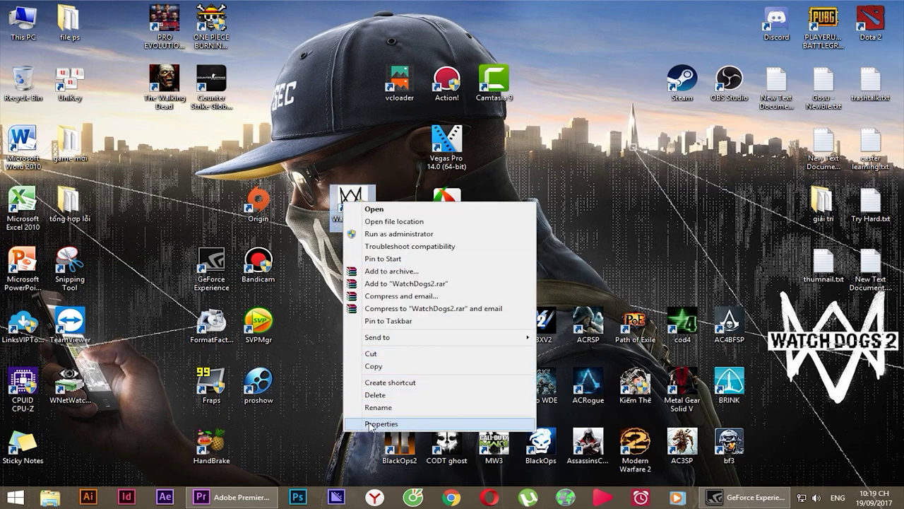
pyautogui.click(410, 427)
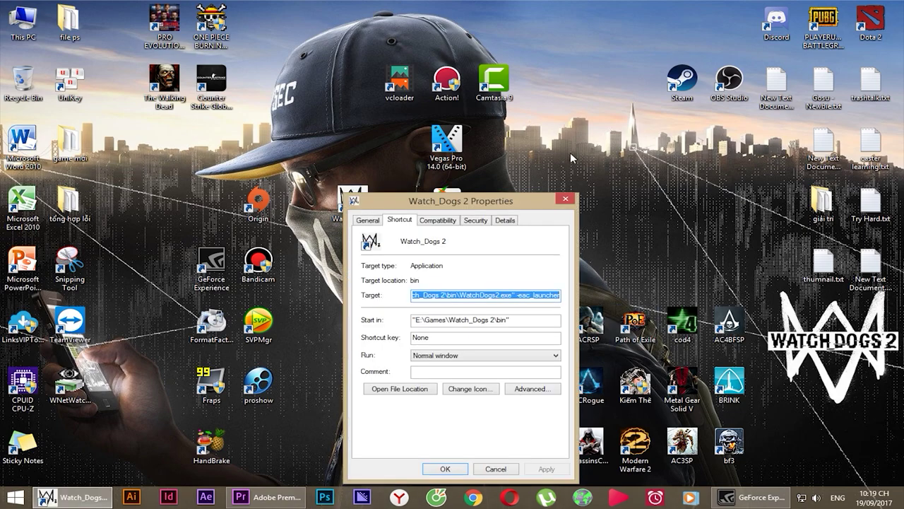
pyautogui.click(436, 244)
pyautogui.moveTo(514, 295); pyautogui.dragTo(634, 303)
pyautogui.press('BackSpace')
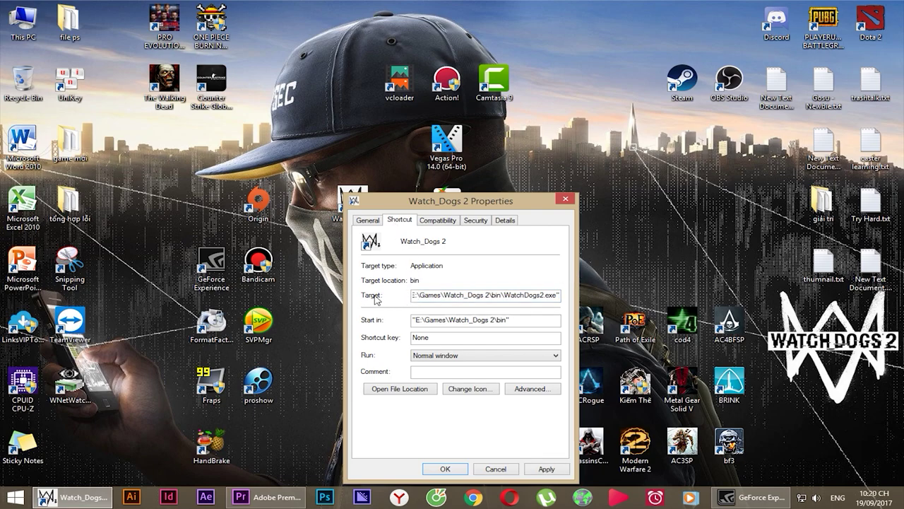
# Append the argument -eac_launcher after the quoted WatchDogs2.exe path in the shortcut's target
pyautogui.click(413, 296)
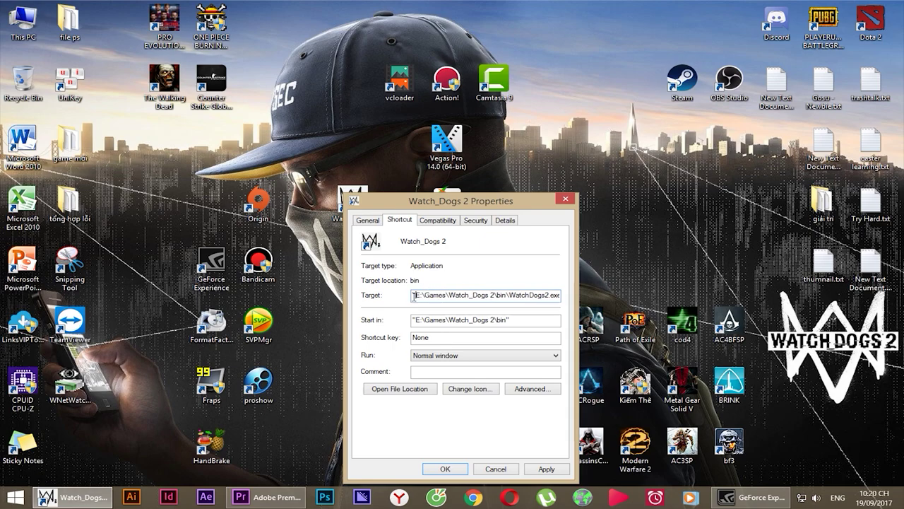
pyautogui.moveTo(421, 294); pyautogui.dragTo(565, 296)
pyautogui.click(501, 293)
pyautogui.click(559, 296)
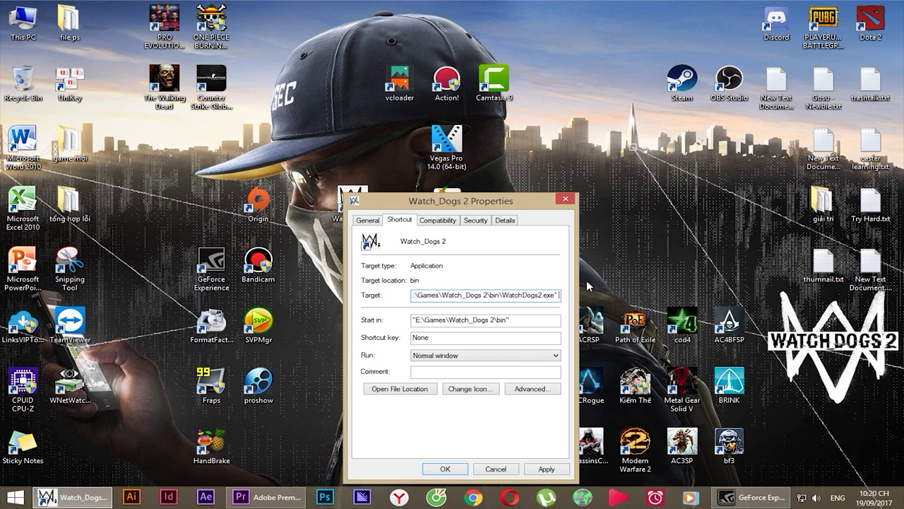
pyautogui.write('-eac_launcher')
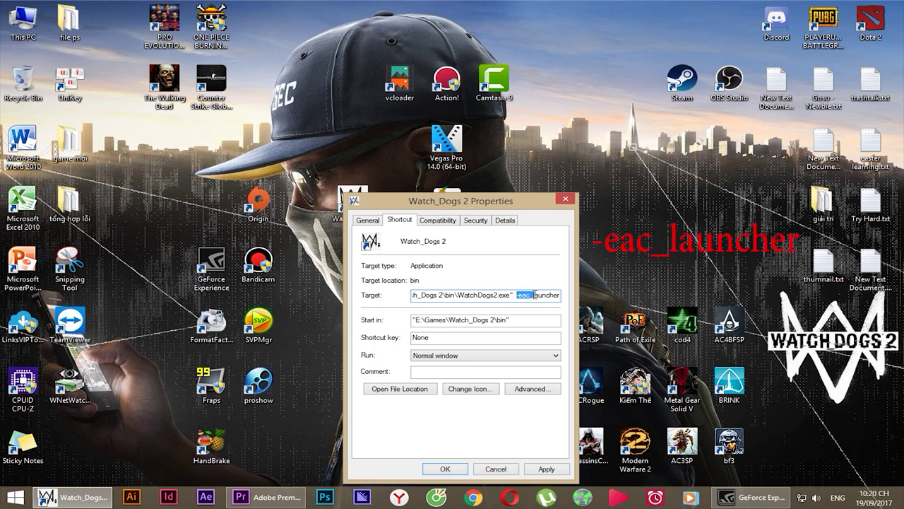
pyautogui.moveTo(536, 294); pyautogui.dragTo(558, 295)
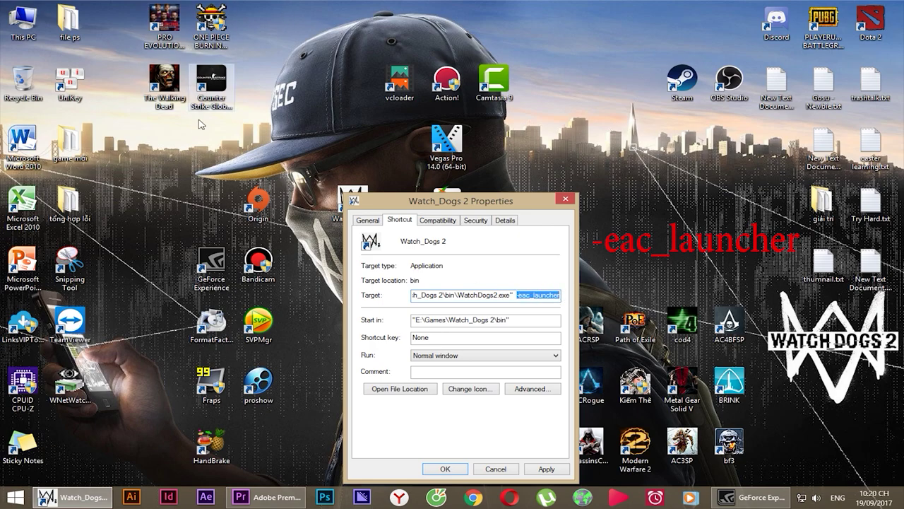
# Browse to Games\Watch_Dogs 2 on New Volume, look at its EasyAntiCheat folder, and minimize the file window
pyautogui.rightClick(178, 151)
pyautogui.click(308, 186)
pyautogui.press('super+e')
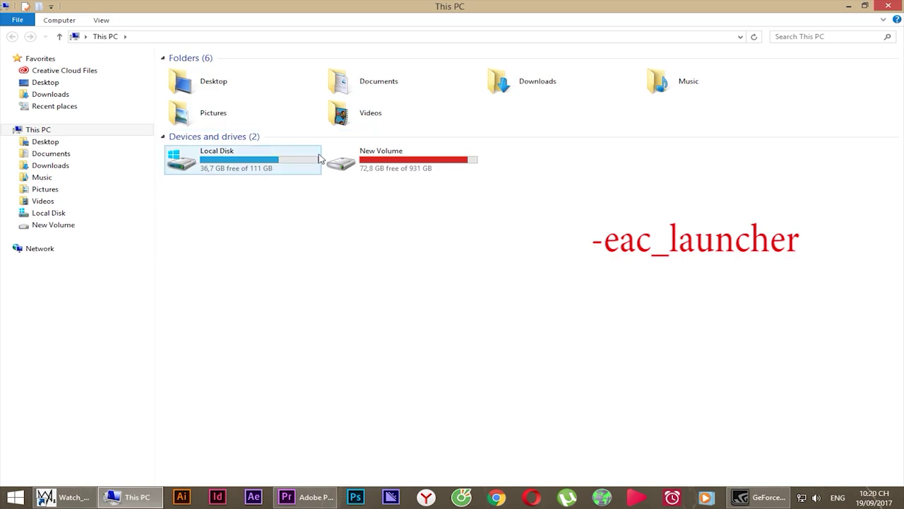
pyautogui.press('Right')
pyautogui.press('Return')
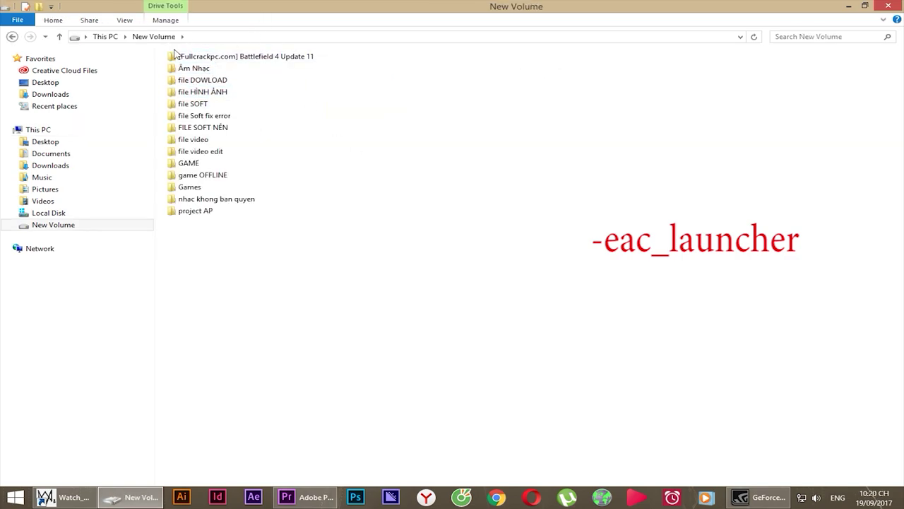
pyautogui.doubleClick(205, 187)
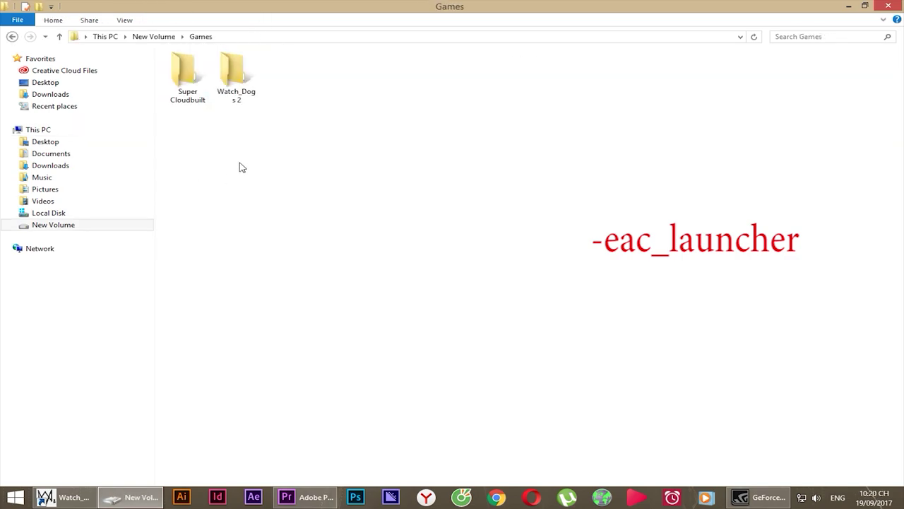
pyautogui.doubleClick(236, 71)
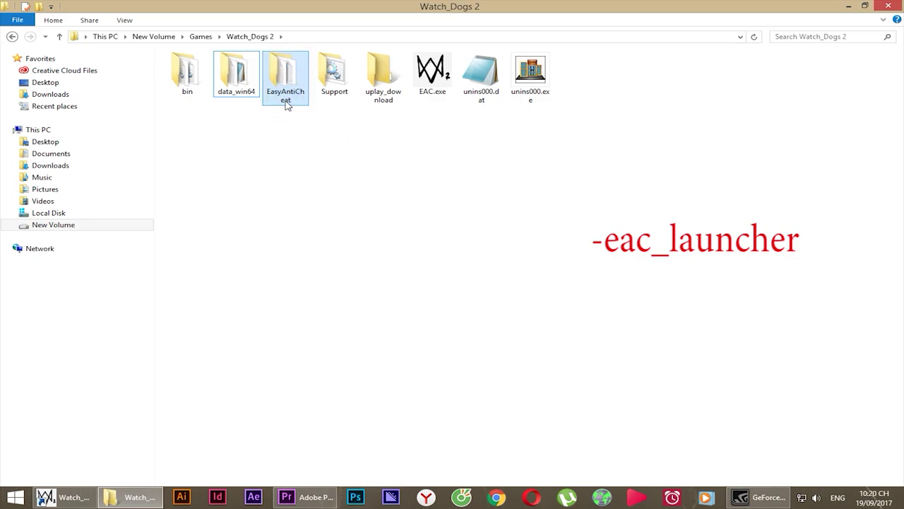
pyautogui.click(287, 77)
pyautogui.click(131, 497)
# Correct the end of the shortcut's target to a single space followed by -eac_launcher and apply the change
pyautogui.click(522, 279)
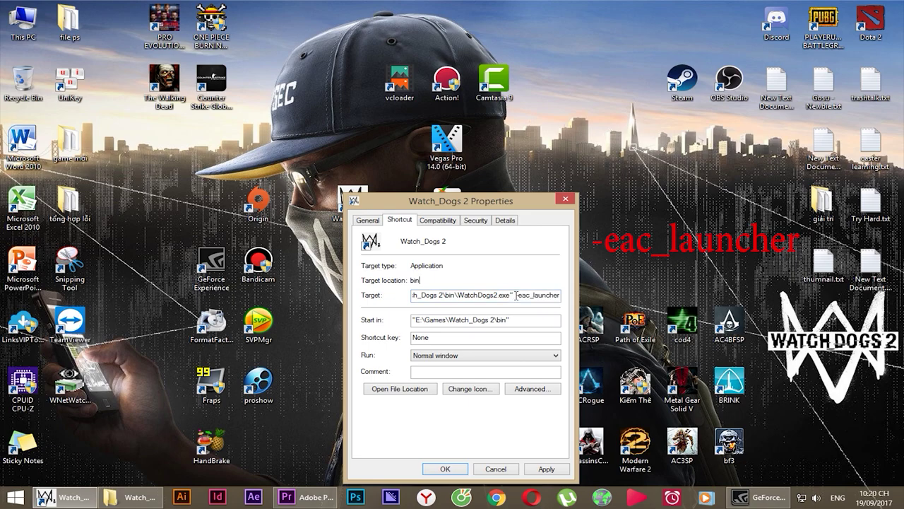
pyautogui.moveTo(516, 295); pyautogui.dragTo(560, 295)
pyautogui.click(505, 295)
pyautogui.write('-')
pyautogui.press('BackSpace')
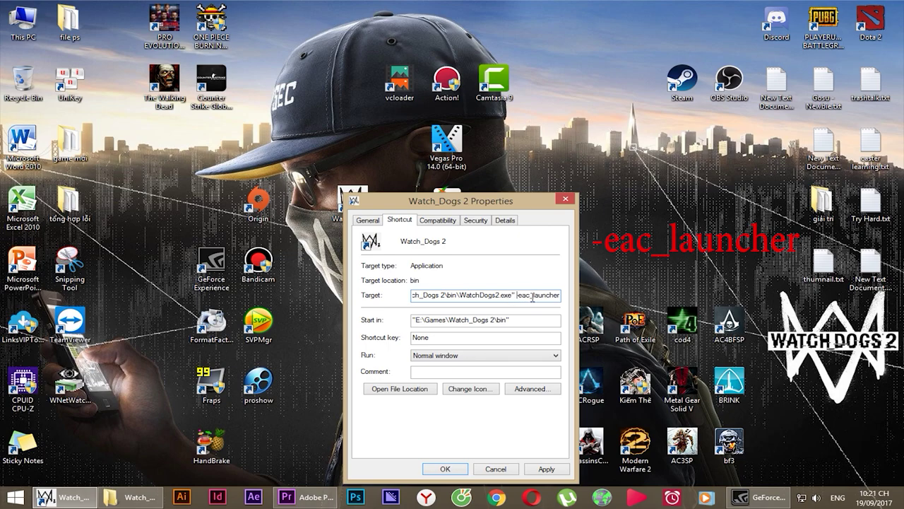
pyautogui.write('-')
pyautogui.click(616, 294)
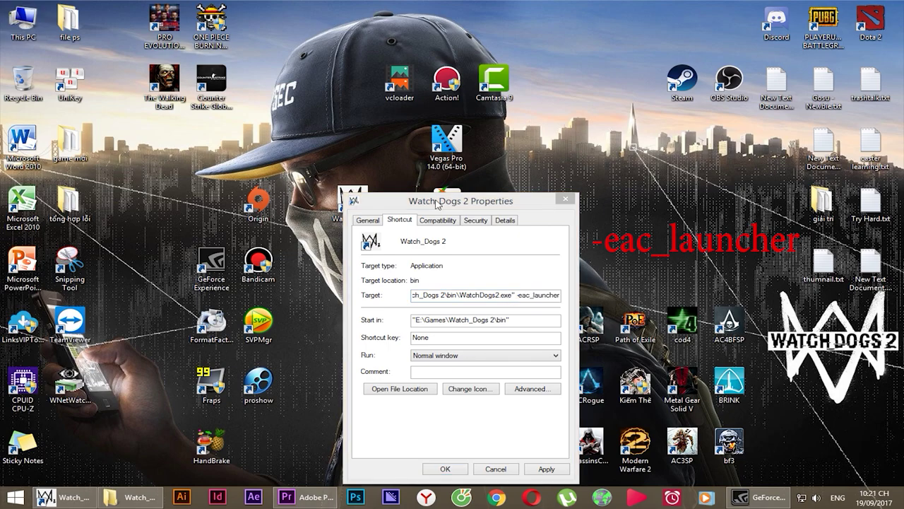
pyautogui.click(548, 468)
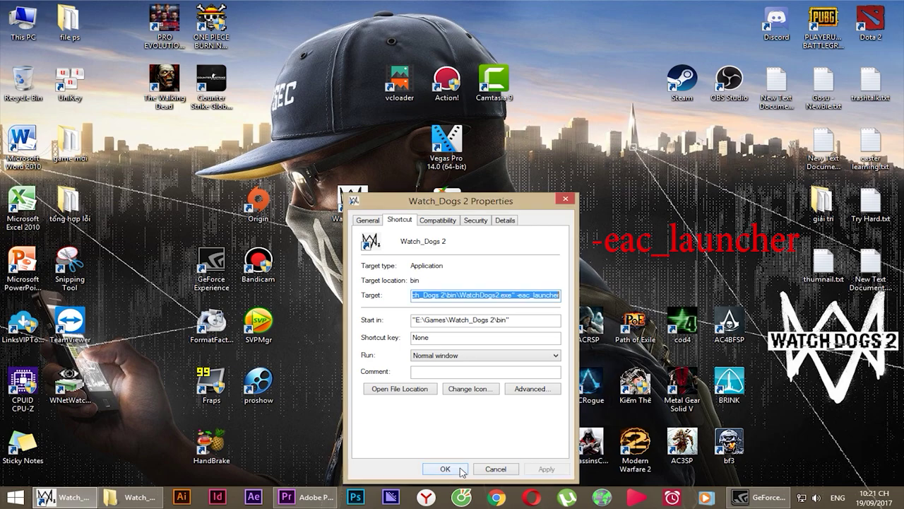
# Try running the Watch_Dogs 2 shortcut in compatibility mode for Windows 8
pyautogui.click(449, 221)
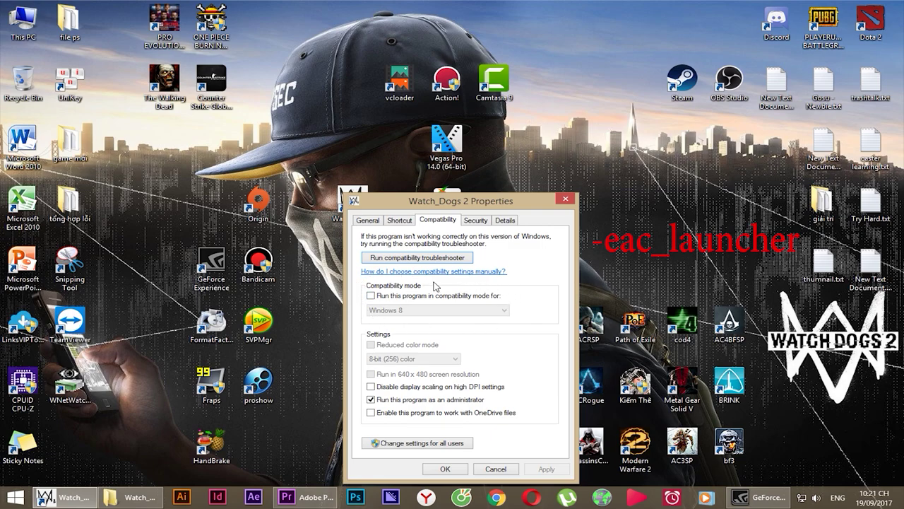
pyautogui.click(417, 296)
pyautogui.click(427, 310)
pyautogui.click(443, 342)
pyautogui.click(443, 311)
pyautogui.click(415, 350)
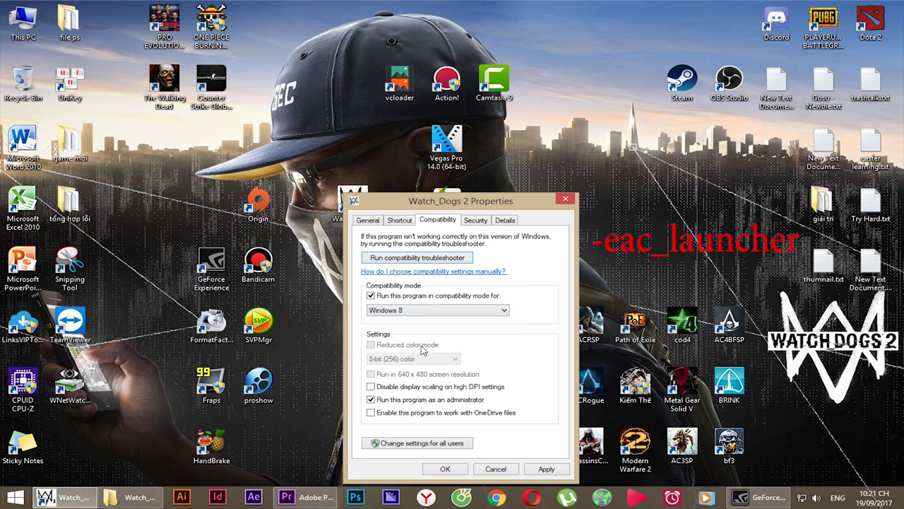
pyautogui.click(371, 295)
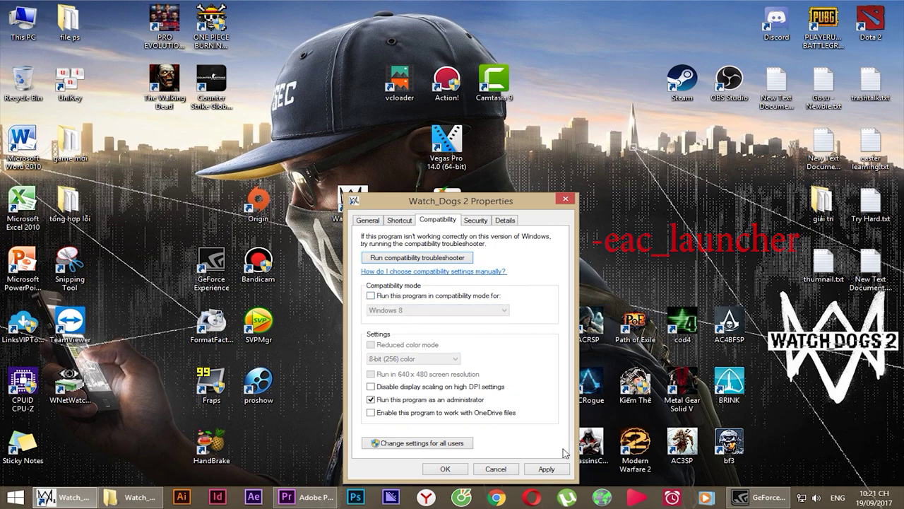
# Apply the compatibility settings and close the Watch_Dogs 2 shortcut's properties
pyautogui.click(546, 469)
pyautogui.click(445, 468)
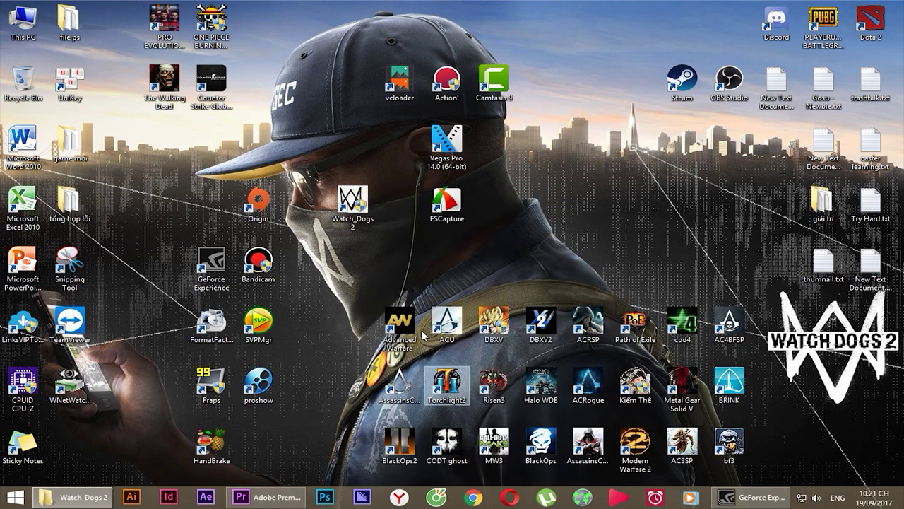
pyautogui.rightClick(307, 227)
pyautogui.click(343, 260)
pyautogui.rightClick(308, 246)
pyautogui.click(352, 277)
pyautogui.rightClick(324, 247)
pyautogui.click(357, 281)
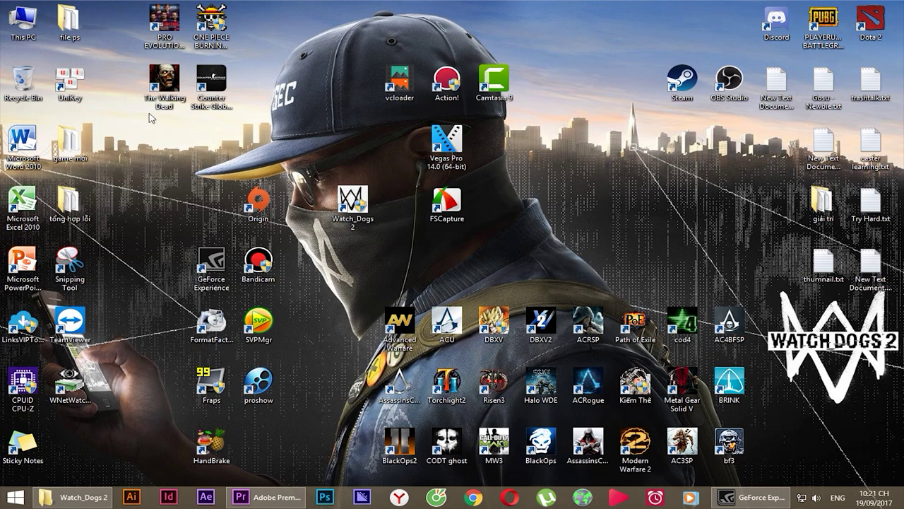
# Browse to the NVIDIA Corporation folder inside Program Files on Local Disk
pyautogui.doubleClick(24, 26)
pyautogui.doubleClick(260, 164)
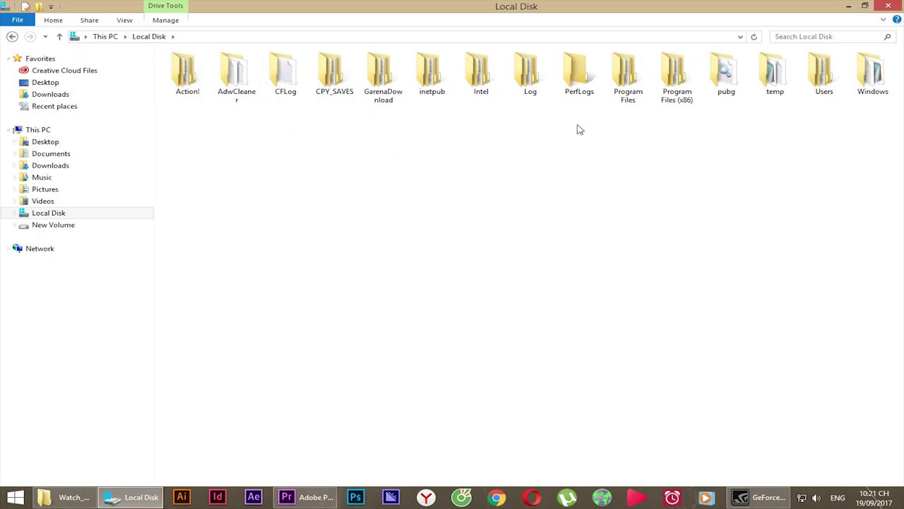
pyautogui.click(640, 82)
pyautogui.moveTo(631, 160); pyautogui.dragTo(626, 134)
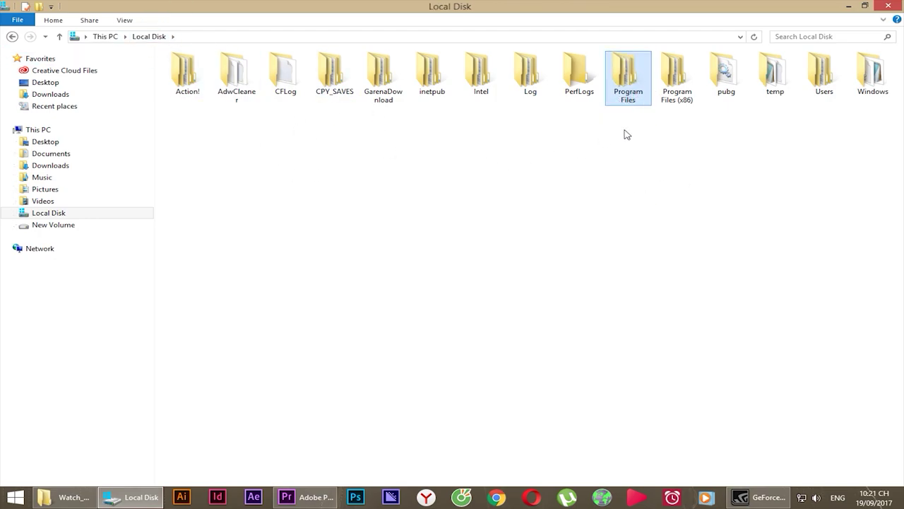
pyautogui.doubleClick(635, 68)
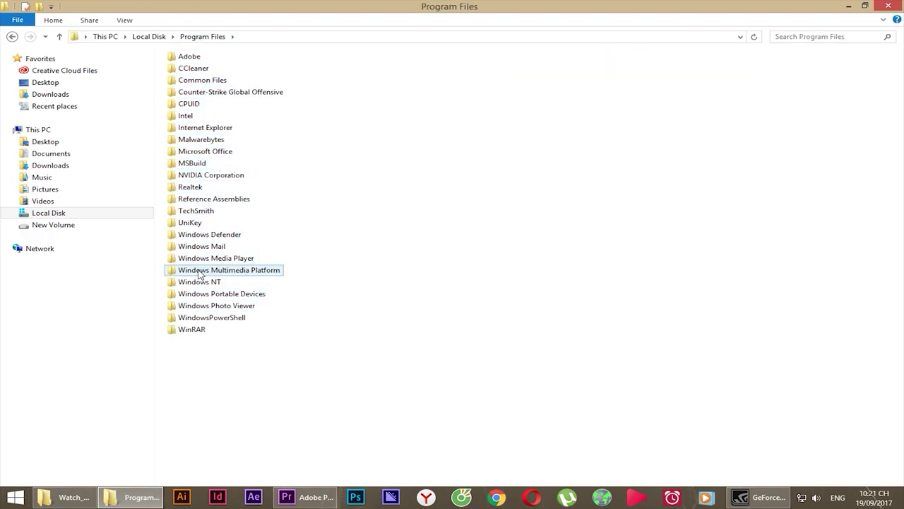
pyautogui.click(212, 177)
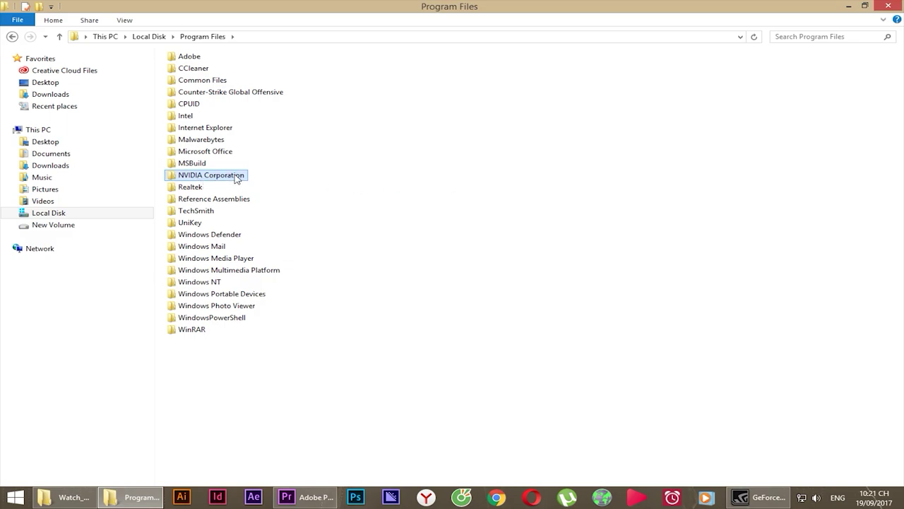
pyautogui.doubleClick(223, 178)
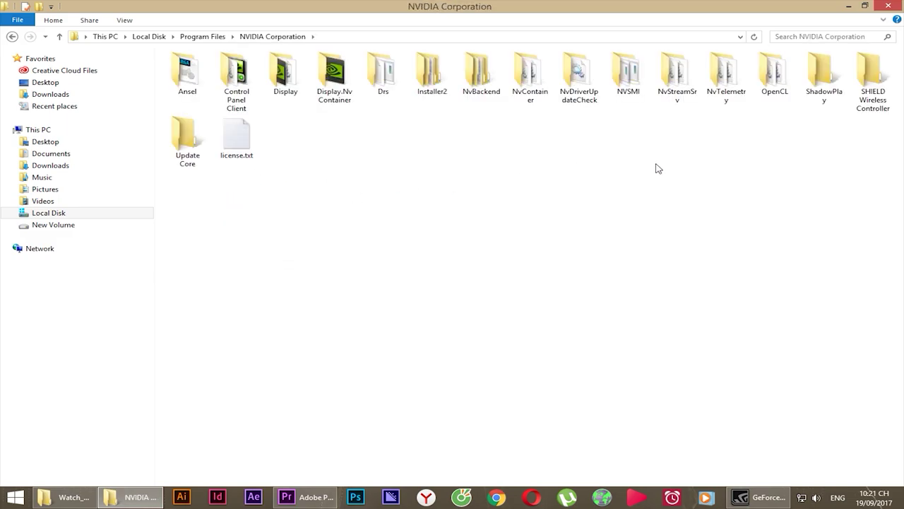
# Open the Tools folder inside Ansel and launch NvCameraConfiguration.exe
pyautogui.click(194, 90)
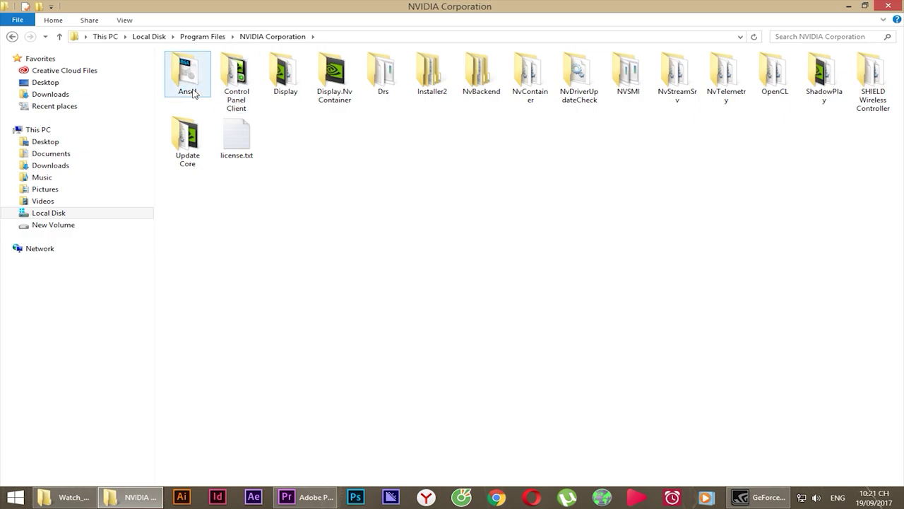
pyautogui.doubleClick(203, 89)
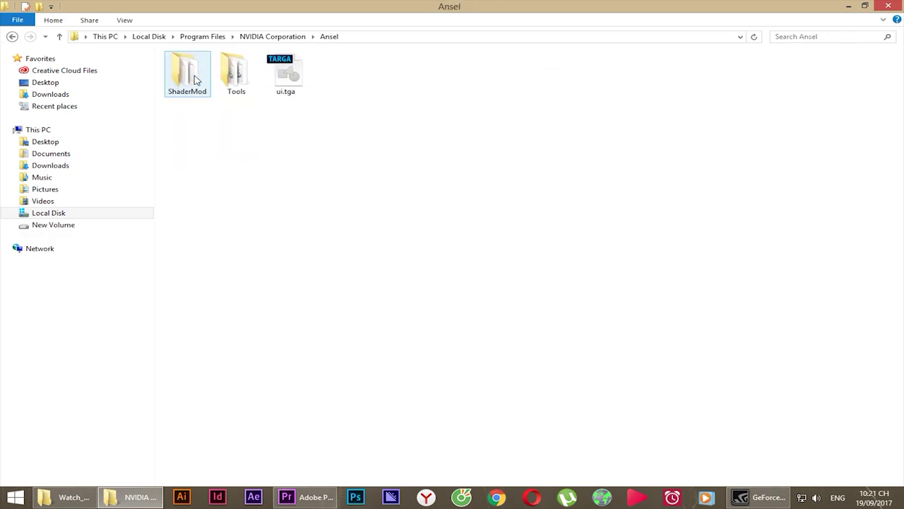
pyautogui.click(228, 72)
pyautogui.doubleClick(228, 71)
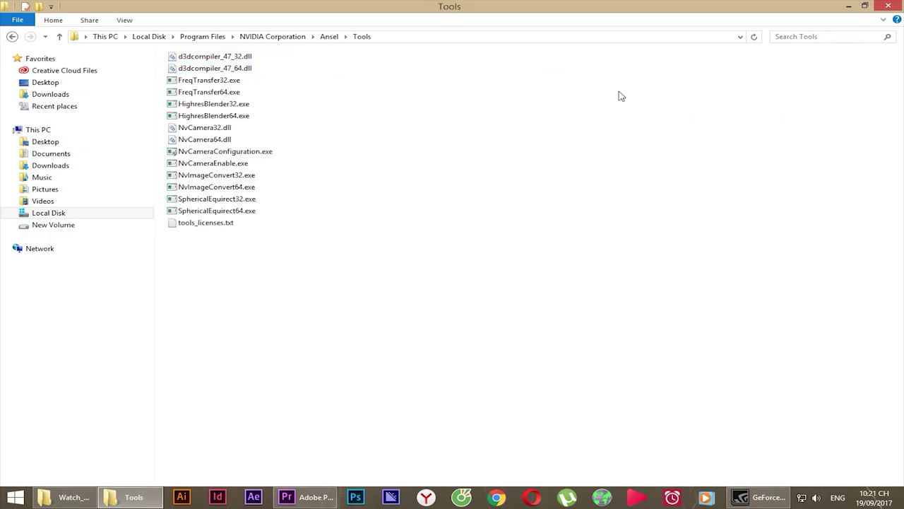
pyautogui.click(178, 152)
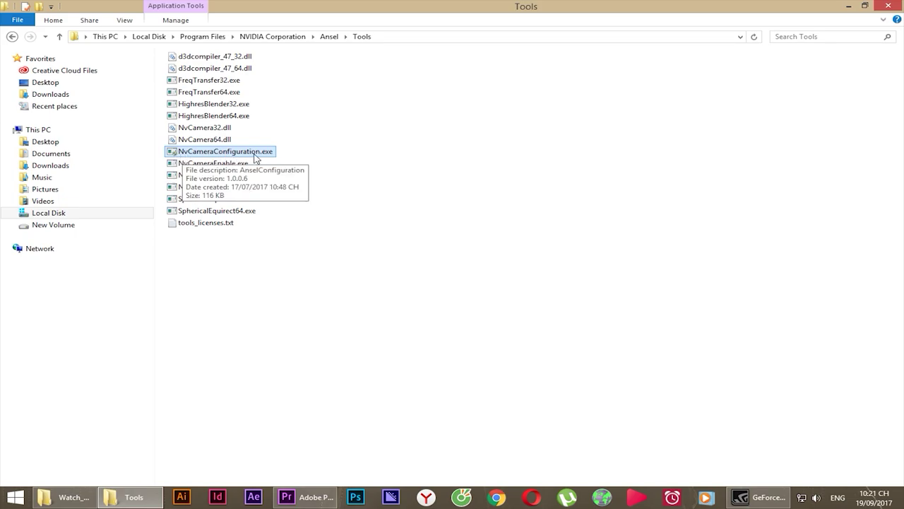
pyautogui.doubleClick(206, 155)
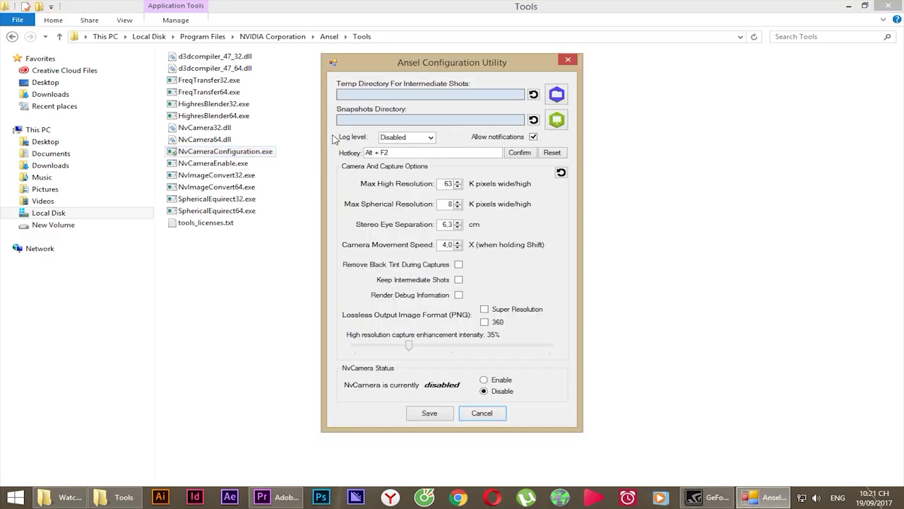
# Set the NvCamera status to Disable, save the Ansel configuration, and close the Tools folder window
pyautogui.moveTo(380, 63); pyautogui.dragTo(550, 65)
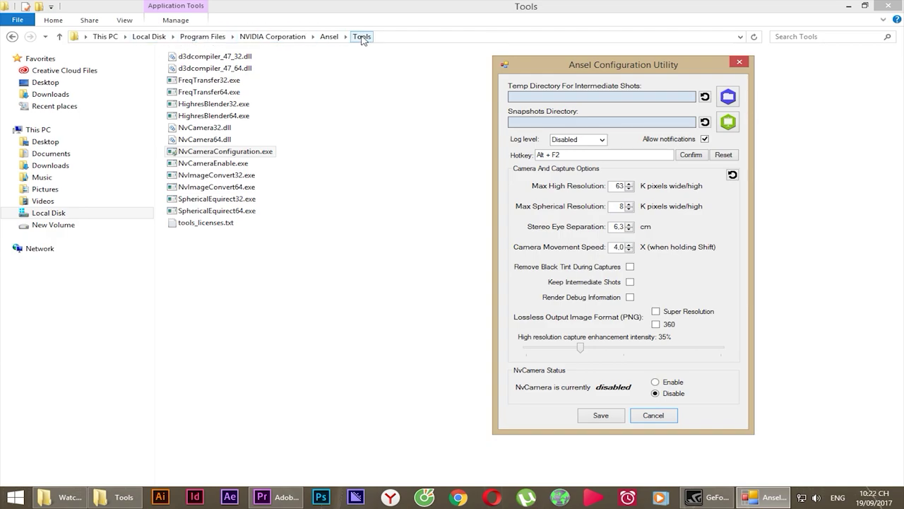
pyautogui.moveTo(607, 64); pyautogui.dragTo(675, 51)
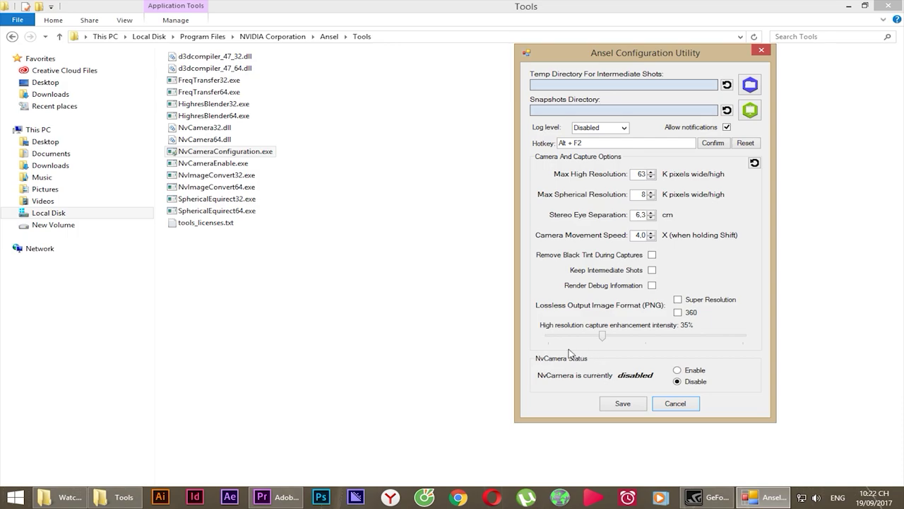
pyautogui.click(678, 371)
pyautogui.click(690, 386)
pyautogui.click(625, 406)
pyautogui.click(902, 5)
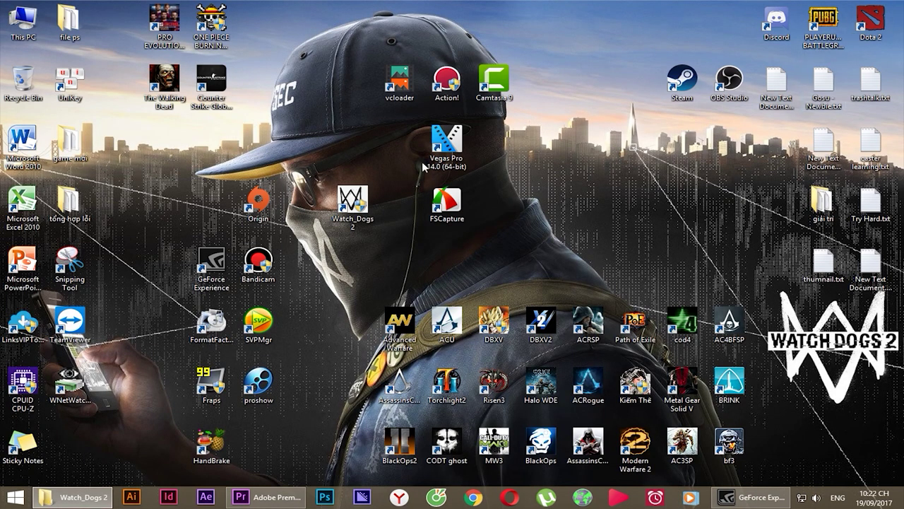
# Refresh the desktop and launch the game from the Watch_Dogs 2 shortcut
pyautogui.rightClick(555, 137)
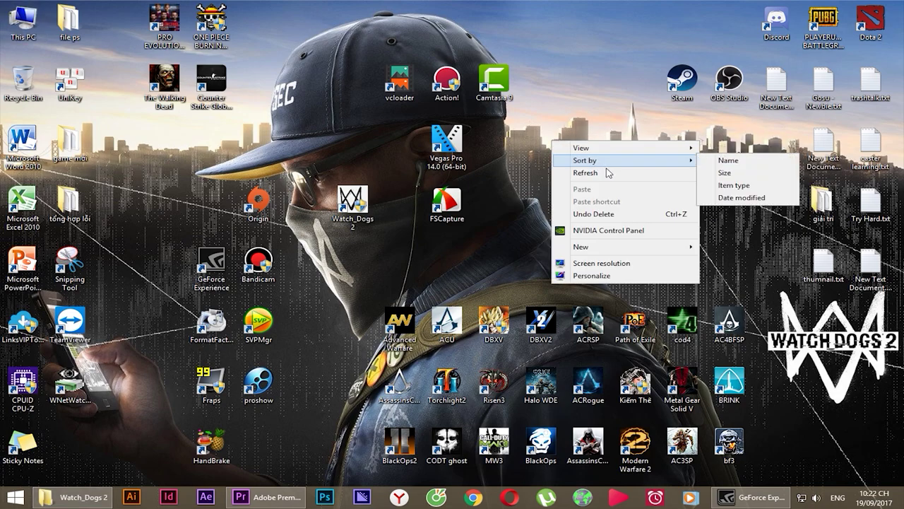
pyautogui.click(606, 168)
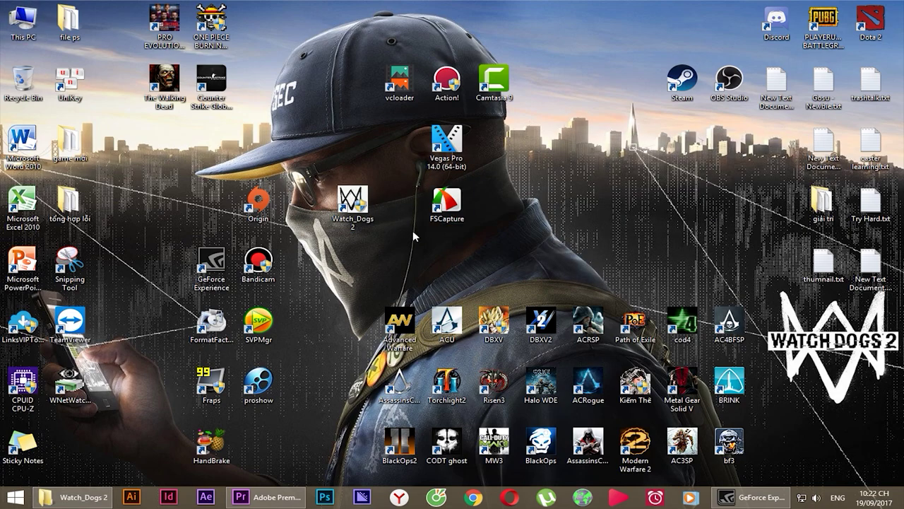
pyautogui.doubleClick(351, 205)
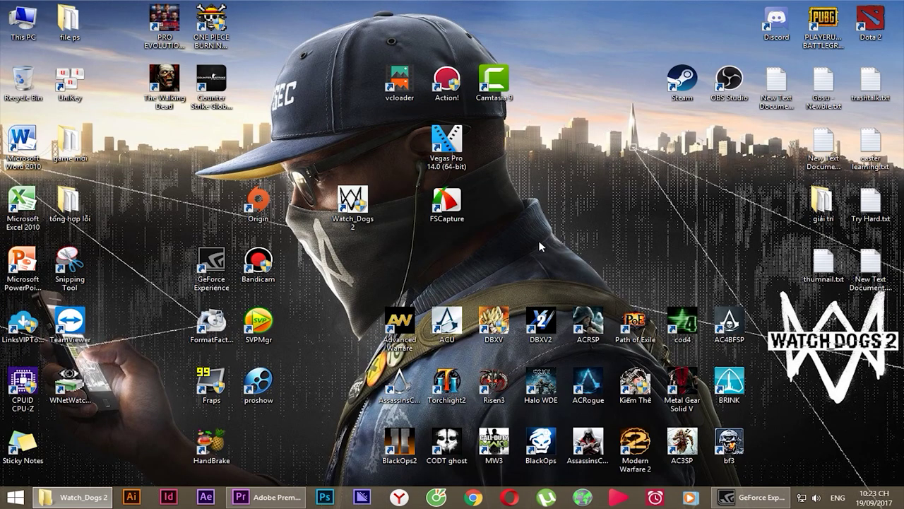
pyautogui.rightClick(555, 128)
pyautogui.click(568, 160)
pyautogui.rightClick(529, 113)
pyautogui.click(558, 141)
pyautogui.rightClick(556, 140)
pyautogui.click(569, 166)
pyautogui.rightClick(551, 130)
pyautogui.click(583, 164)
pyautogui.rightClick(543, 107)
pyautogui.click(558, 136)
pyautogui.rightClick(557, 119)
pyautogui.click(573, 148)
pyautogui.rightClick(539, 112)
pyautogui.click(576, 145)
pyautogui.rightClick(546, 102)
pyautogui.click(576, 135)
pyautogui.rightClick(531, 111)
pyautogui.click(563, 144)
pyautogui.rightClick(521, 103)
pyautogui.click(550, 136)
pyautogui.rightClick(528, 111)
pyautogui.click(560, 145)
pyautogui.rightClick(525, 111)
pyautogui.click(558, 143)
pyautogui.rightClick(525, 112)
pyautogui.moveTo(536, 124)
pyautogui.click(543, 143)
pyautogui.rightClick(524, 112)
pyautogui.click(542, 143)
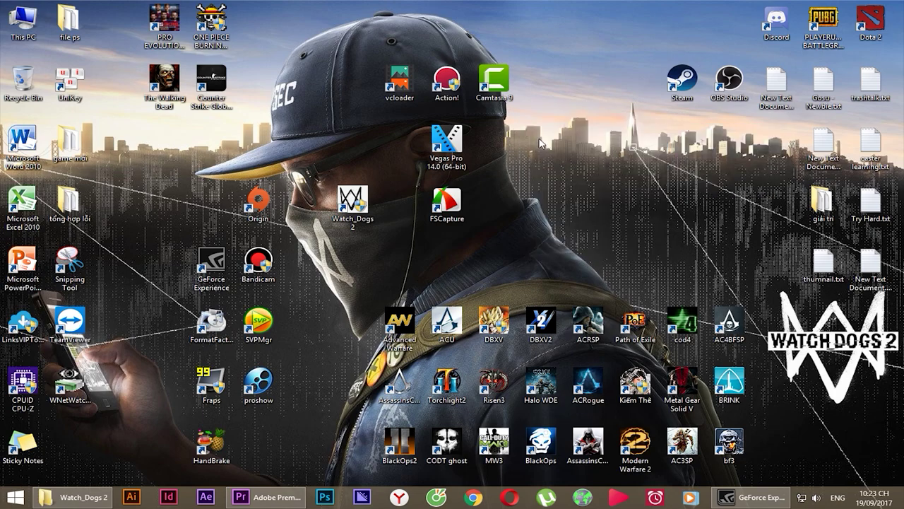
# Move the Watch_Dogs 2 shortcut into the first row of desktop icons
pyautogui.moveTo(355, 212); pyautogui.dragTo(309, 30)
pyautogui.moveTo(151, 154); pyautogui.dragTo(495, 297)
pyautogui.moveTo(617, 135); pyautogui.dragTo(413, 250)
pyautogui.moveTo(552, 111)
pyautogui.mouseDown()
pyautogui.moveTo(417, 234)
pyautogui.moveTo(353, 261)
pyautogui.moveTo(544, 141)
pyautogui.moveTo(558, 113)
pyautogui.moveTo(528, 108)
pyautogui.moveTo(546, 103)
pyautogui.mouseUp()
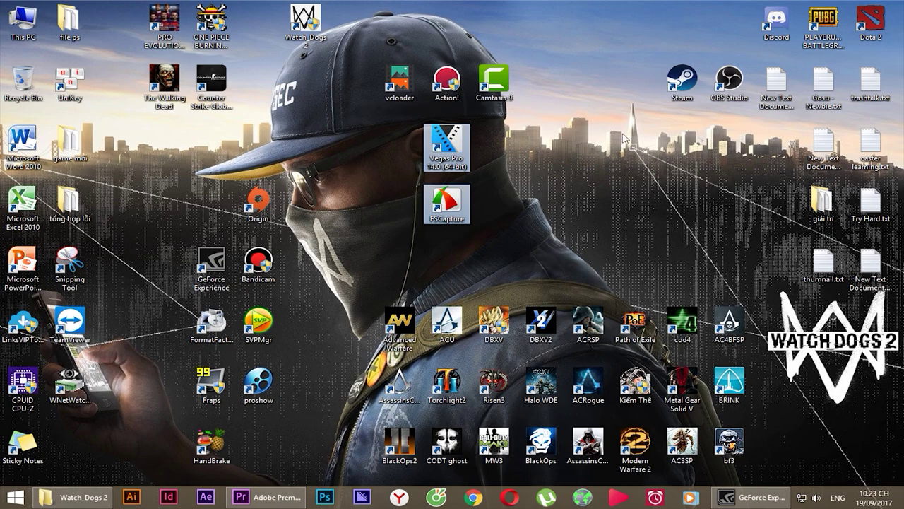
pyautogui.click(583, 65)
pyautogui.moveTo(305, 25)
pyautogui.mouseDown()
pyautogui.moveTo(317, 127)
pyautogui.moveTo(305, 145)
pyautogui.moveTo(304, 20)
pyautogui.mouseUp()
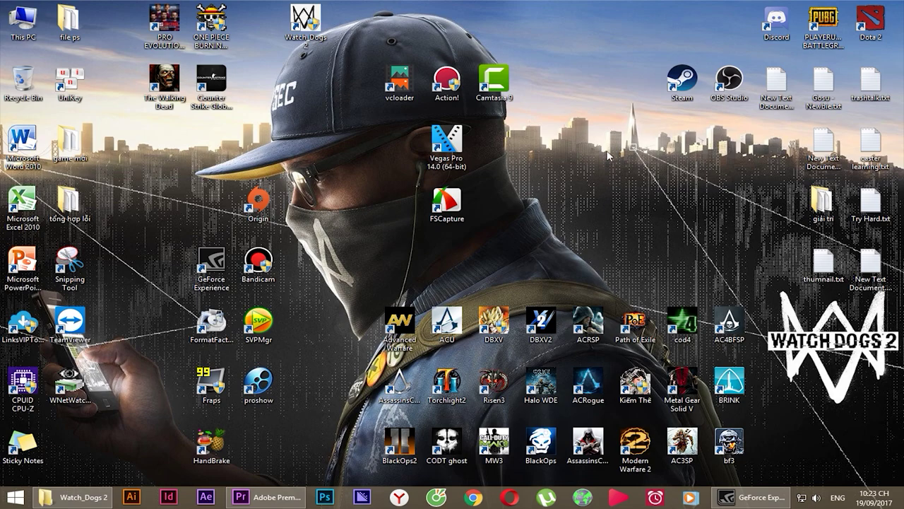
pyautogui.rightClick(550, 128)
pyautogui.click(580, 149)
pyautogui.moveTo(584, 54); pyautogui.dragTo(549, 61)
pyautogui.click(568, 51)
pyautogui.moveTo(733, 128); pyautogui.dragTo(486, 281)
pyautogui.moveTo(671, 127); pyautogui.dragTo(609, 167)
# Move the Watch_Dogs 2 shortcut into The Walking Dead's column on the Origin row, and shift Origin one column toward FSCapture
pyautogui.moveTo(316, 35); pyautogui.dragTo(165, 207)
pyautogui.rightClick(329, 189)
pyautogui.click(357, 220)
pyautogui.moveTo(258, 202); pyautogui.dragTo(303, 203)
pyautogui.click(351, 237)
pyautogui.rightClick(527, 170)
pyautogui.click(575, 203)
pyautogui.rightClick(526, 151)
pyautogui.click(558, 185)
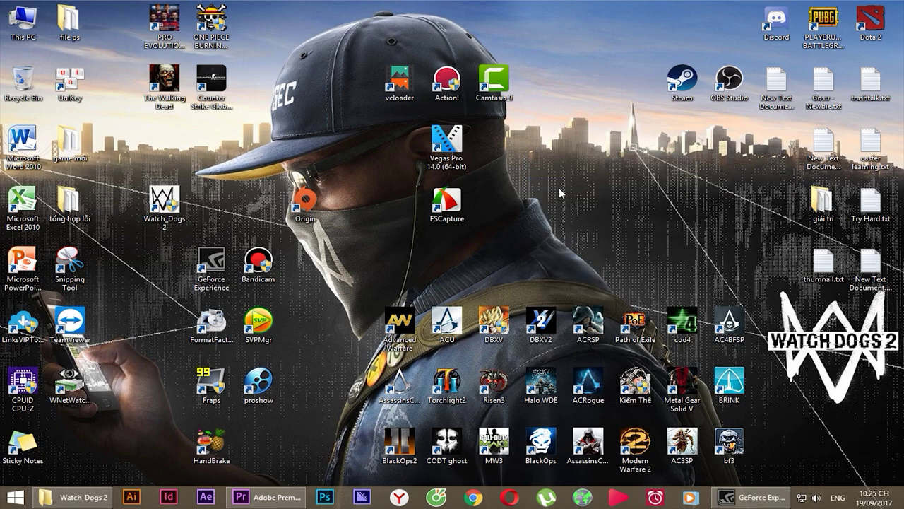
pyautogui.click(750, 497)
pyautogui.click(616, 40)
pyautogui.hotkey('alt', 'F9')
pyautogui.click(452, 119)
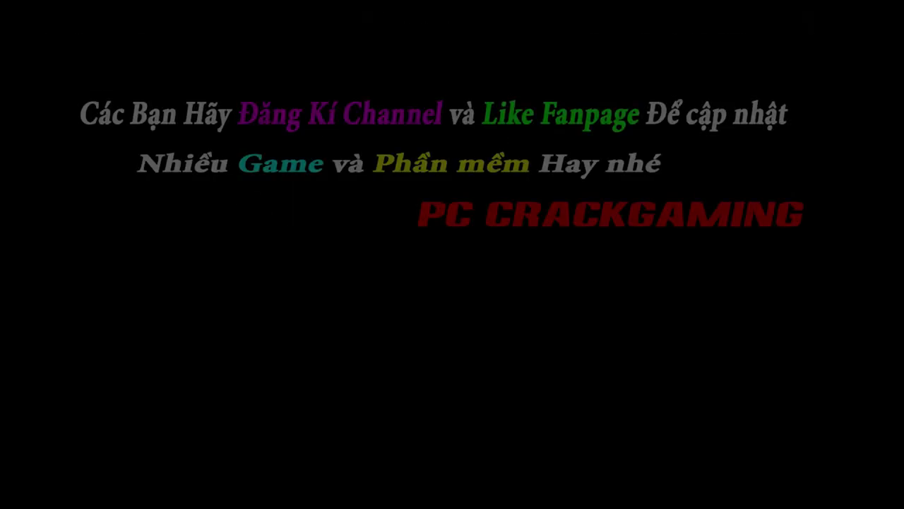